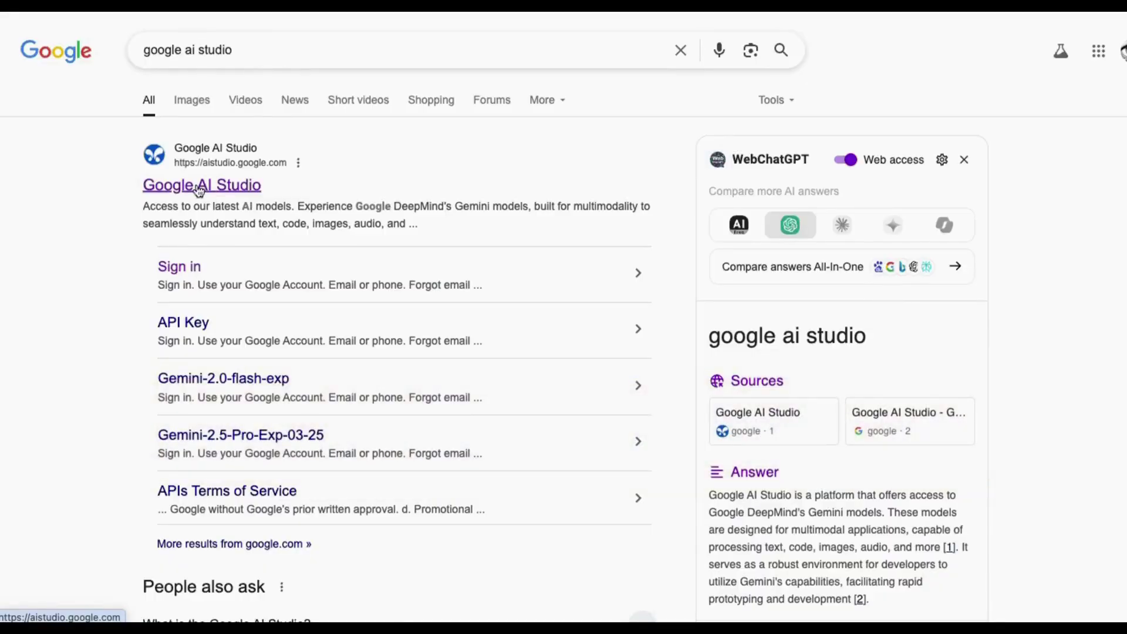
Go to Google AI Studio's Veo 2 Video Gen page and dismiss the limited free-quota banner.
left_click(196, 184)
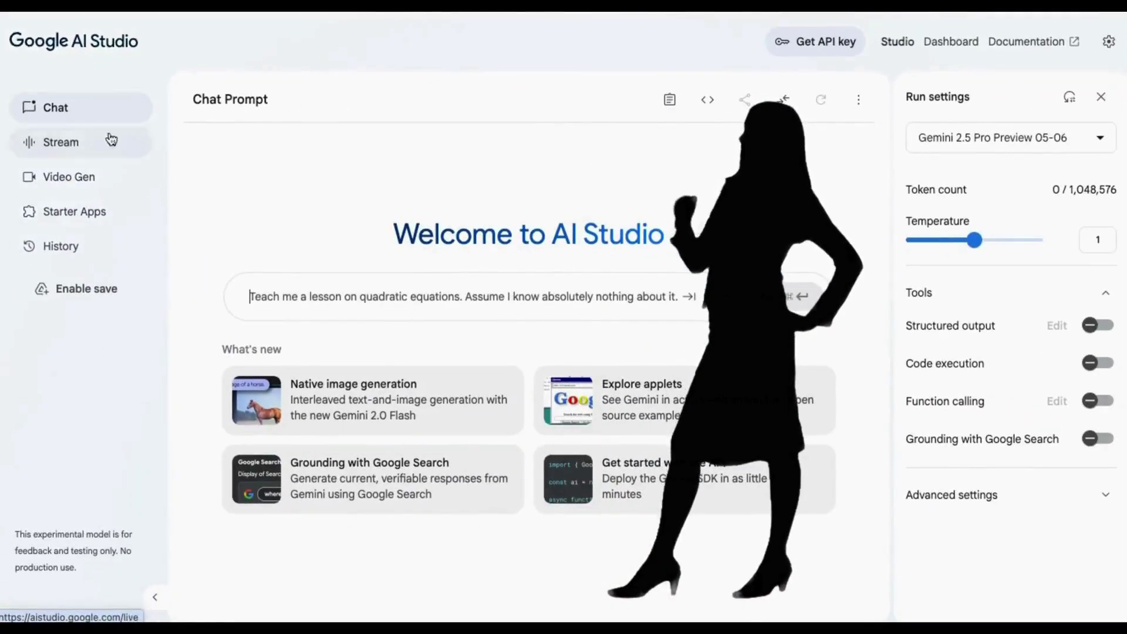
left_click(77, 185)
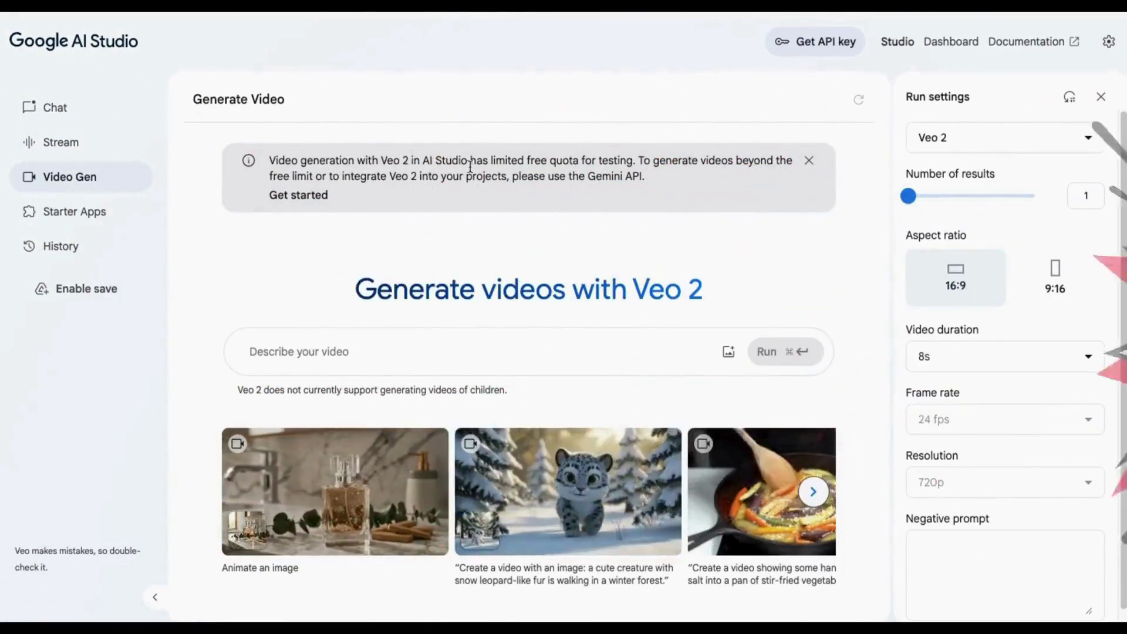
left_click_drag(490, 160, 579, 160)
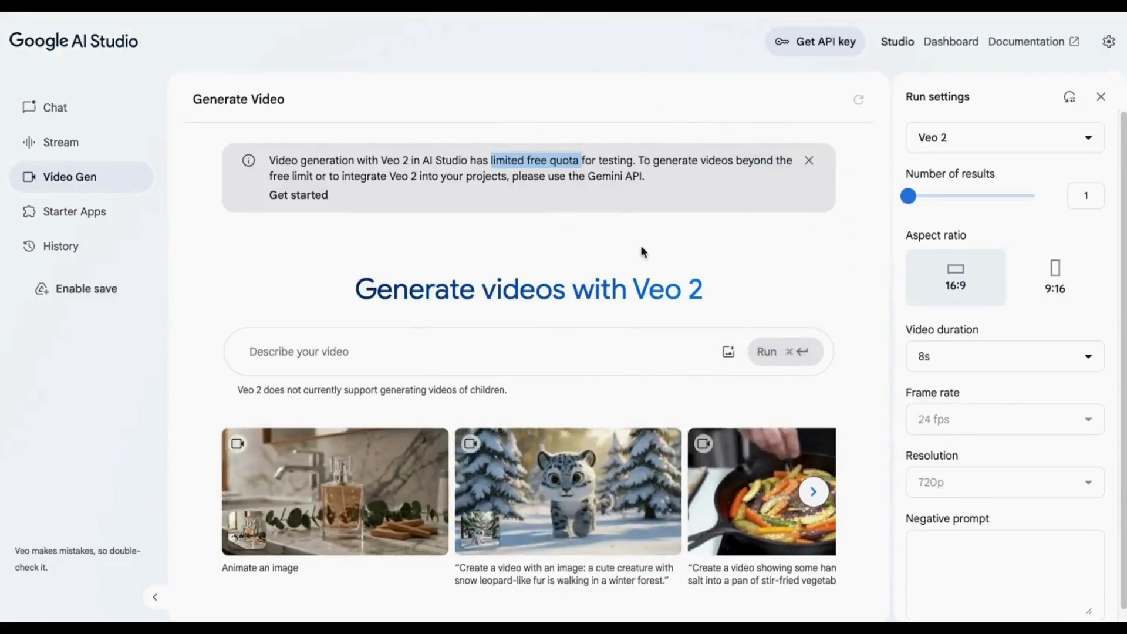
left_click(805, 163)
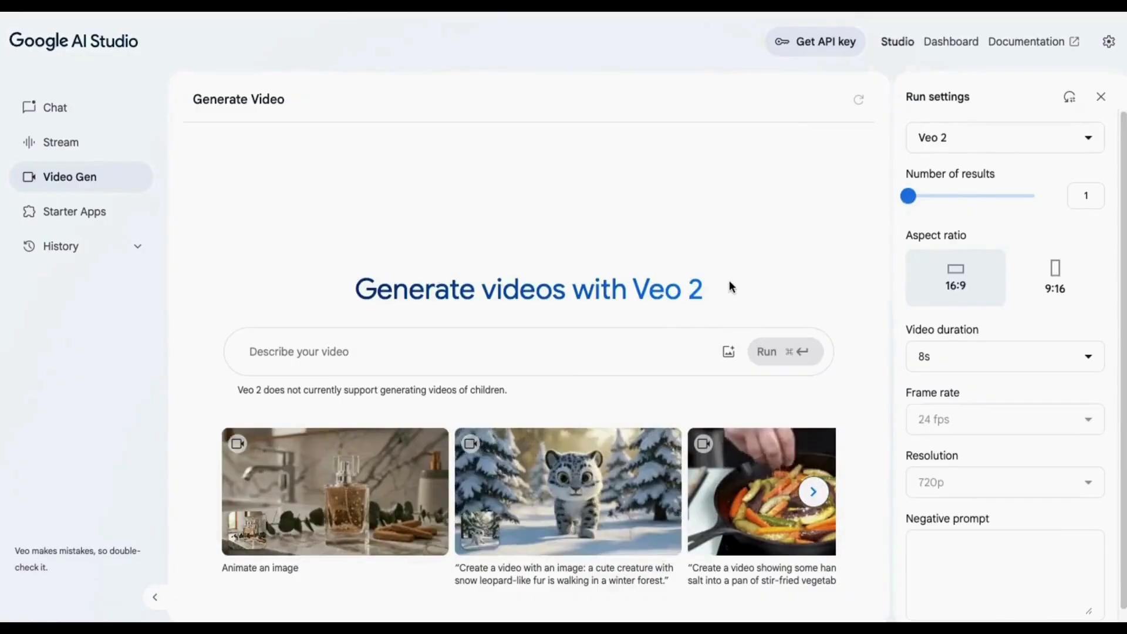
Upload piclumen-1747247428024.png (cats on a wall) as the prompt image and acknowledge the usage notice.
left_click(728, 351)
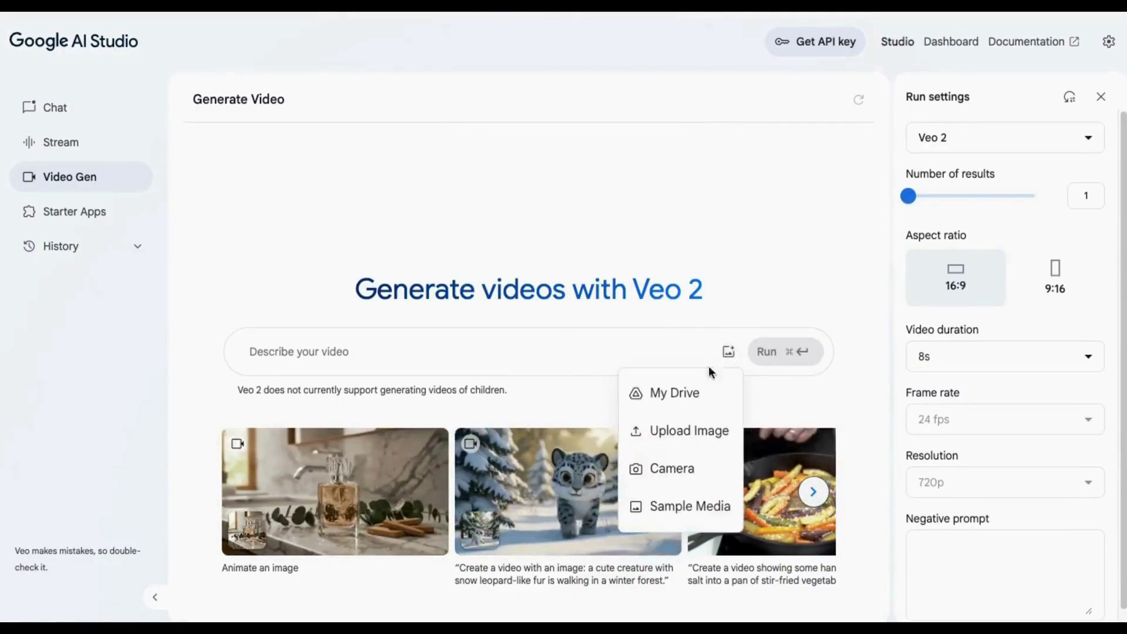
left_click(674, 431)
left_click(348, 294)
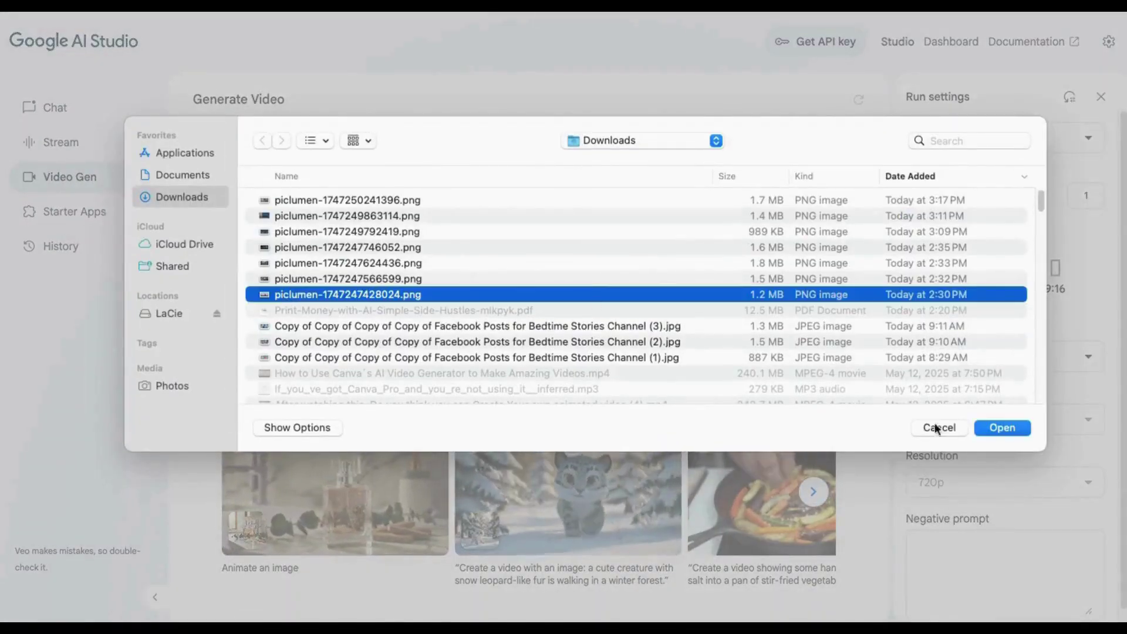
left_click(988, 428)
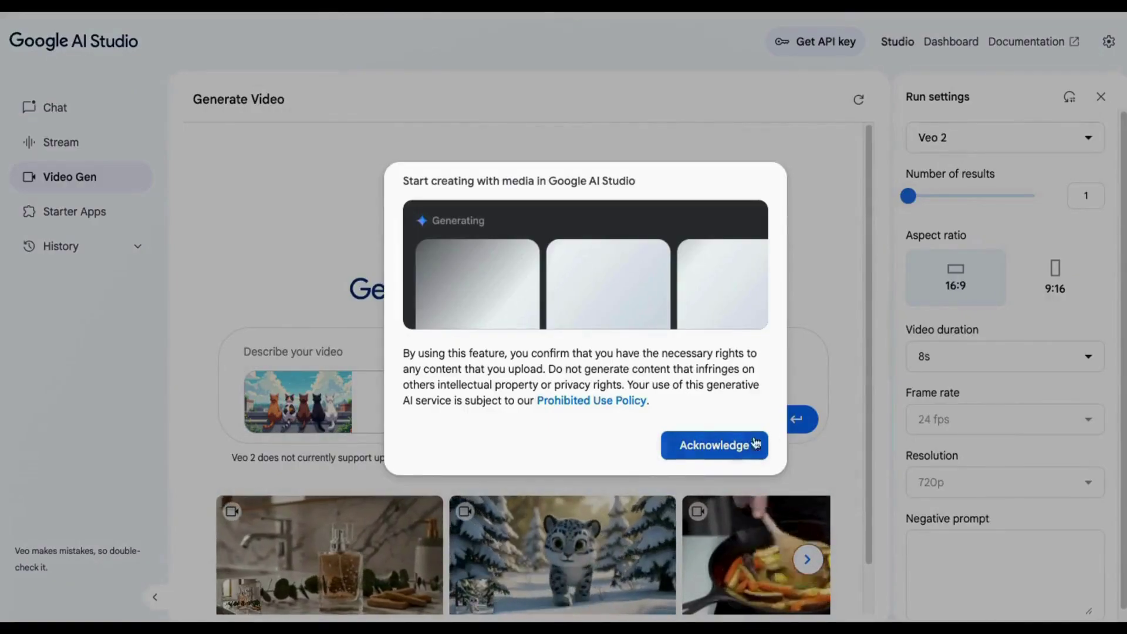
left_click(718, 444)
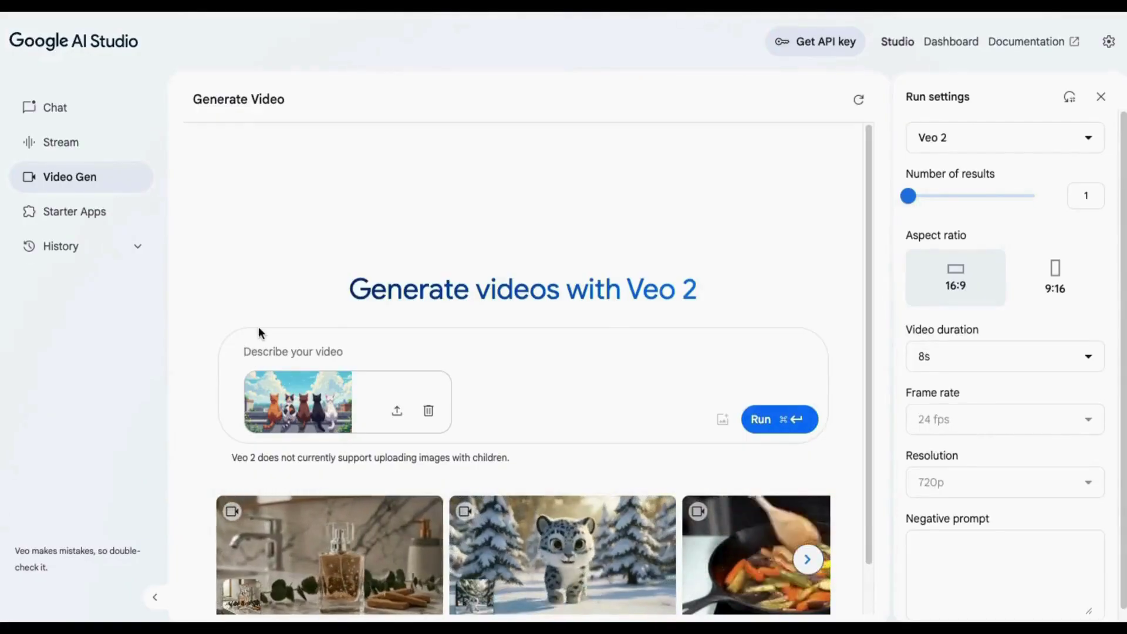
type("cats sitting on a wall watching traffic below, tails wave slowly as they look about the ci")
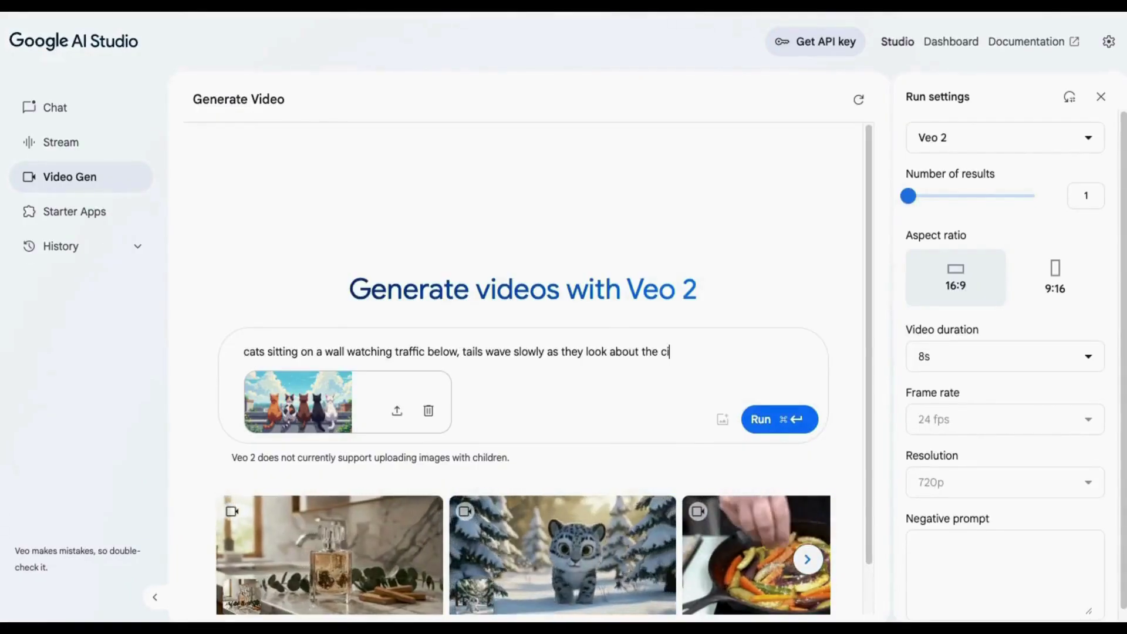
type("ty")
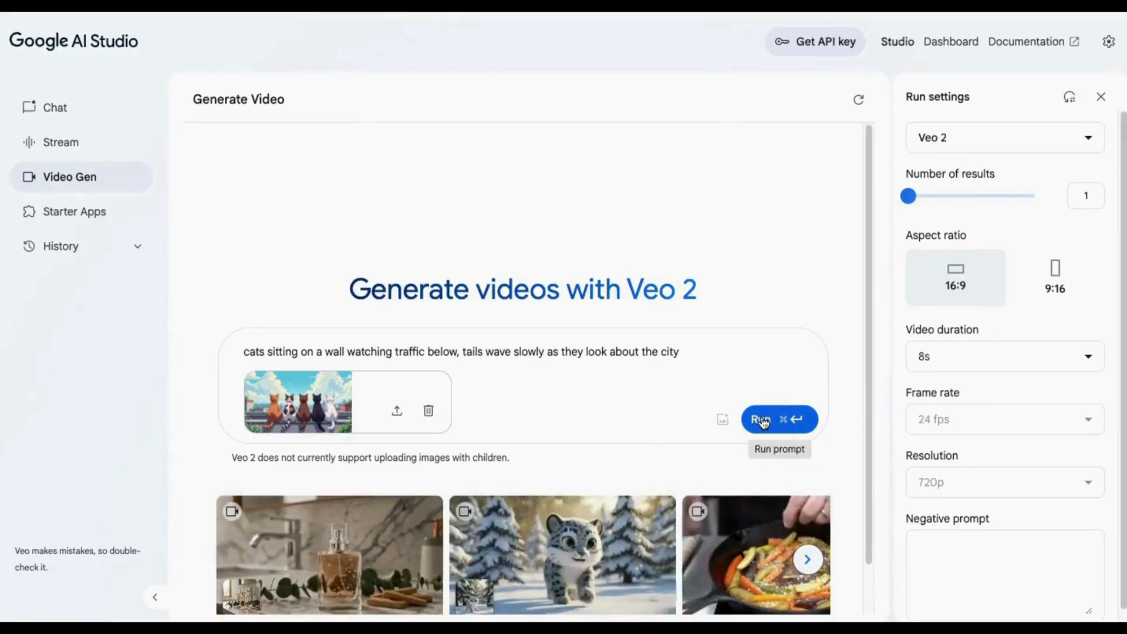
Run the prompt of cats watching city traffic with waving tails to generate the video.
left_click(761, 420)
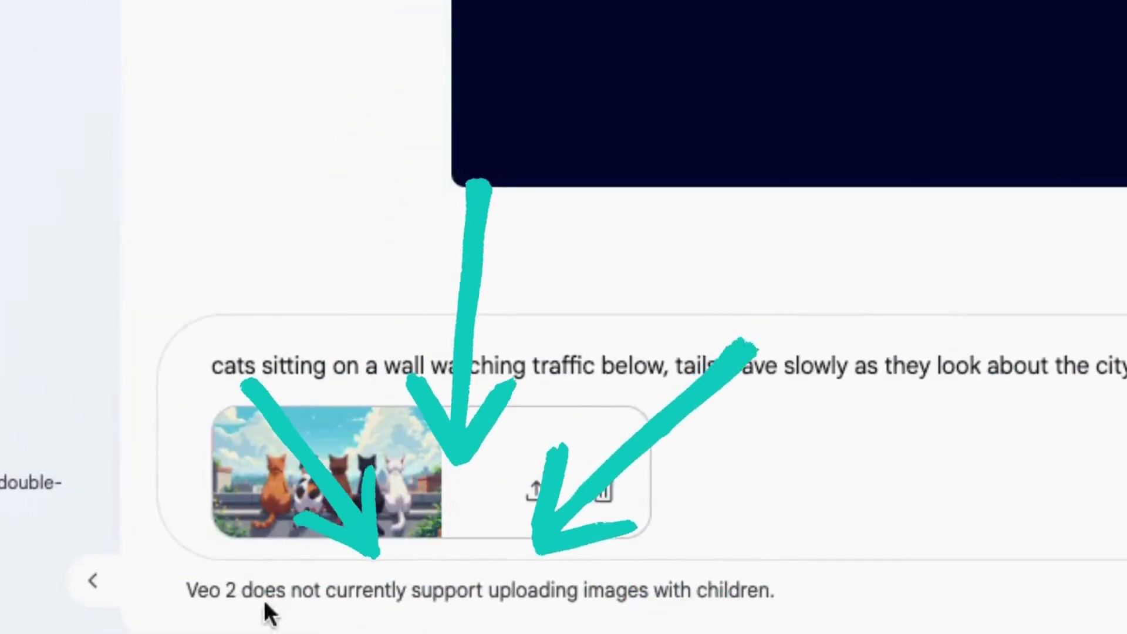
left_click_drag(189, 590, 773, 591)
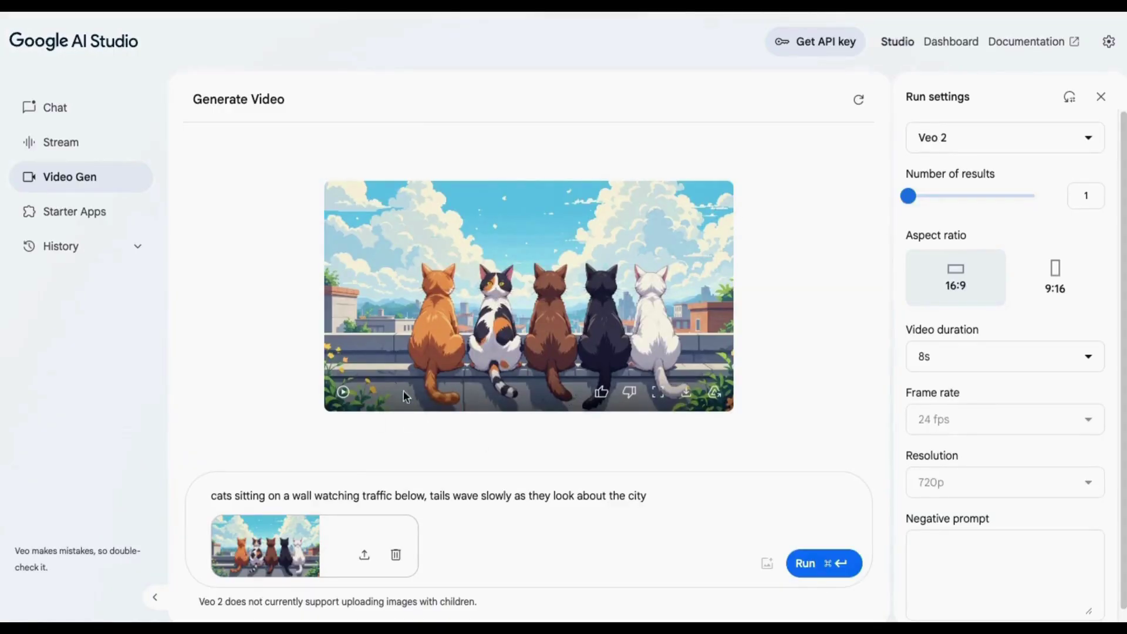
Thumbs-up the cats video, view it large, download it and open the MP4.
left_click(602, 392)
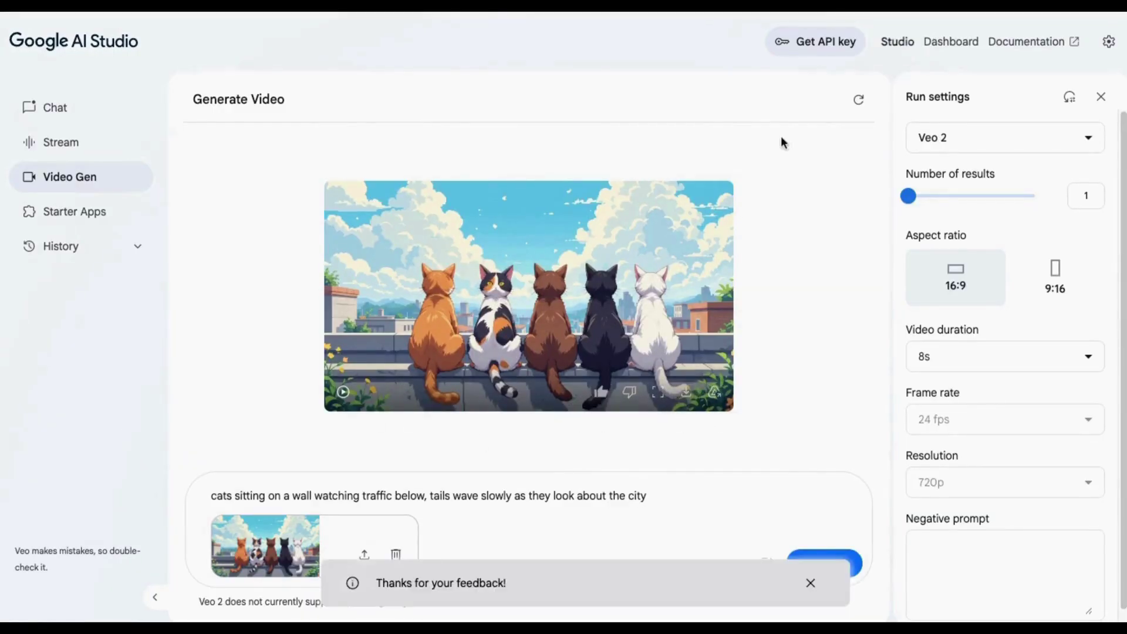
left_click(657, 394)
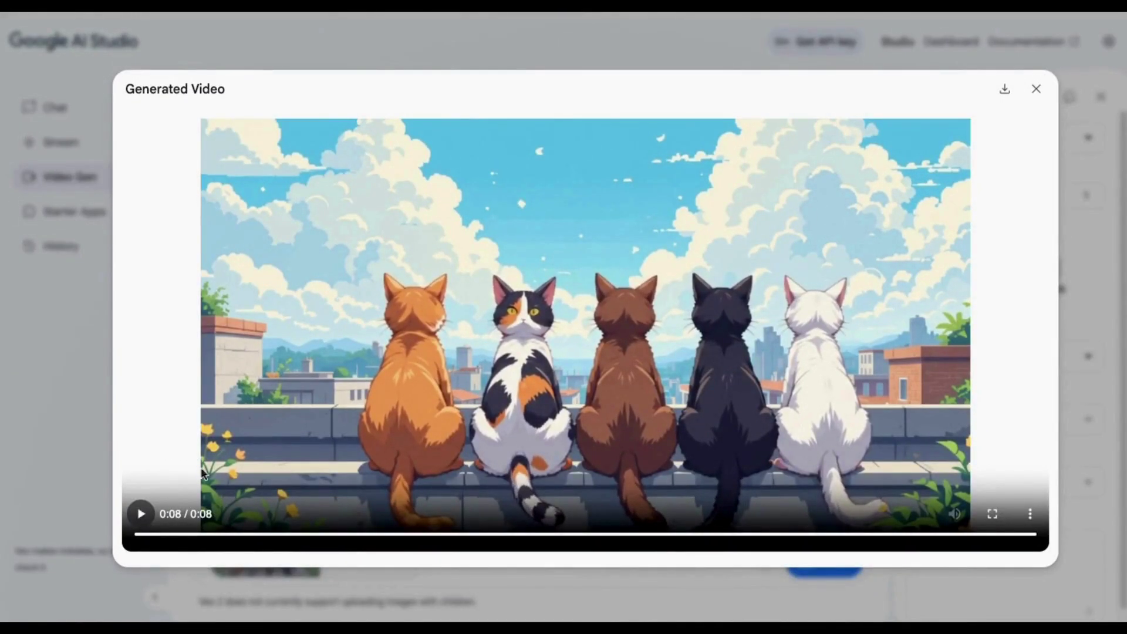
left_click(1005, 90)
left_click(954, 31)
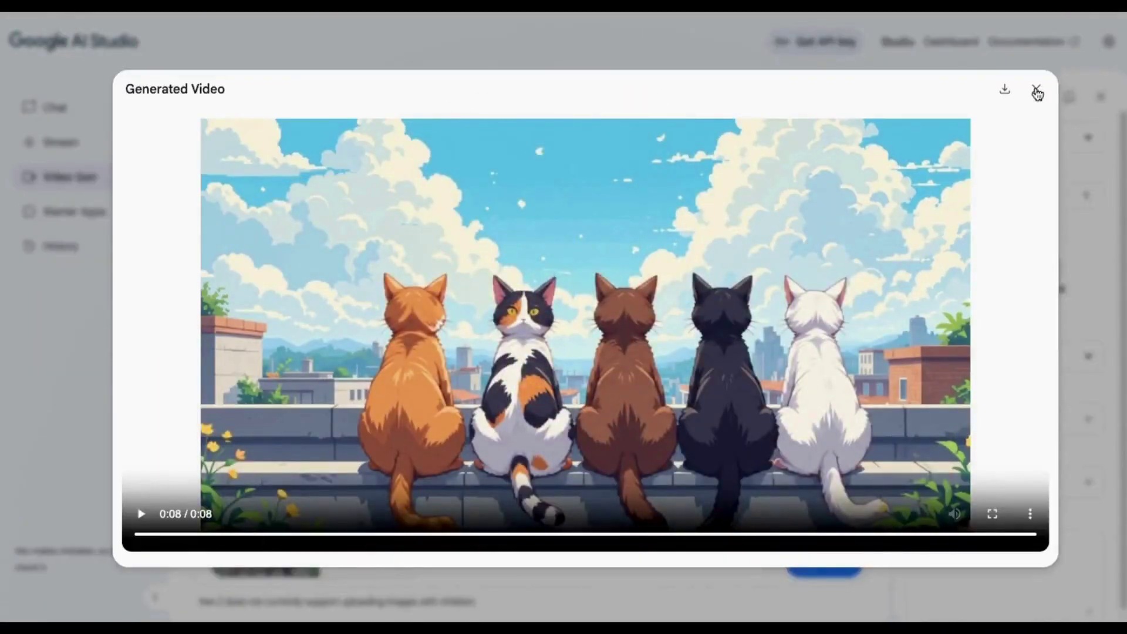
Close the large view and replace the prompt image with piclumen-1747247566599.png (cat driving).
left_click(1037, 92)
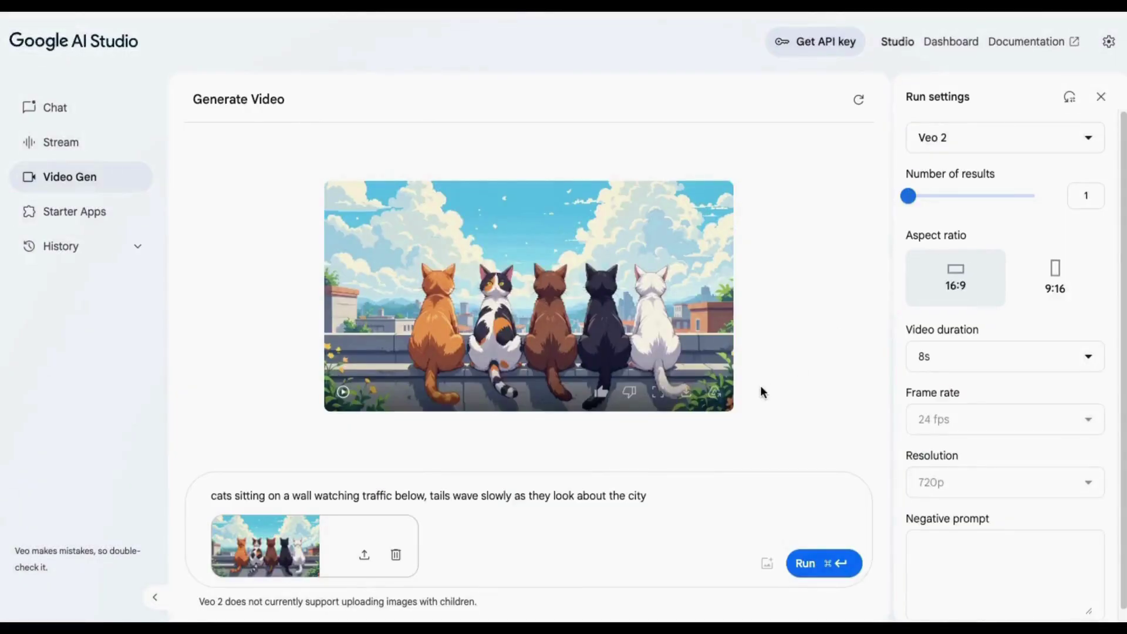
left_click(396, 555)
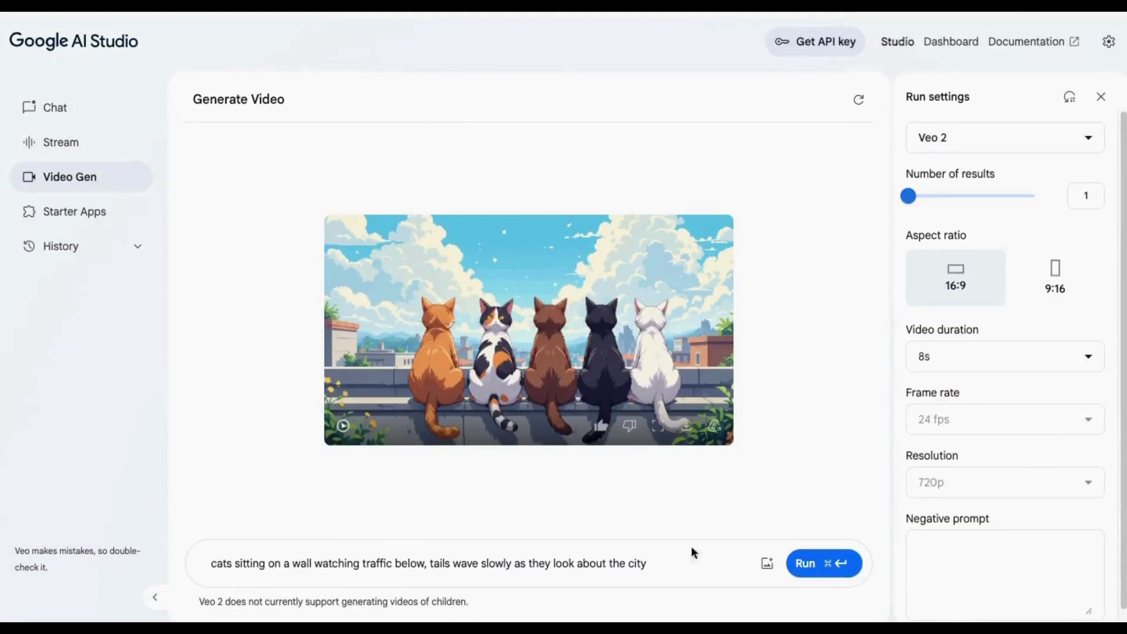
left_click(767, 564)
left_click(721, 454)
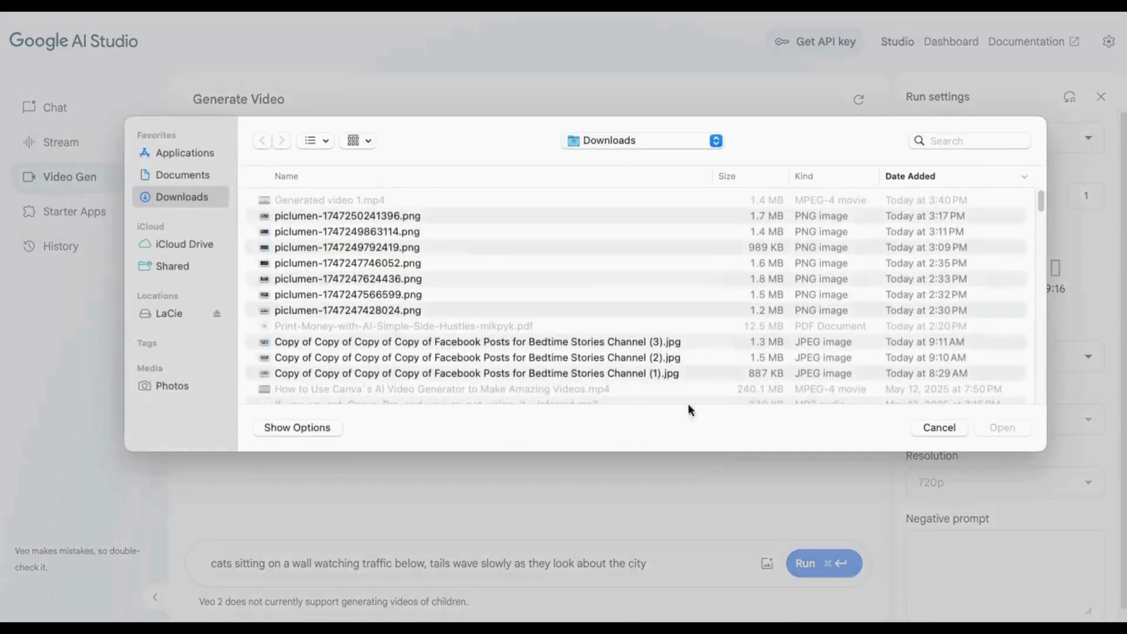
left_click(348, 294)
left_click(1002, 426)
left_click(360, 546)
type("cat inside a small car driving to work, you can see the trees and buildings in the background as he drives")
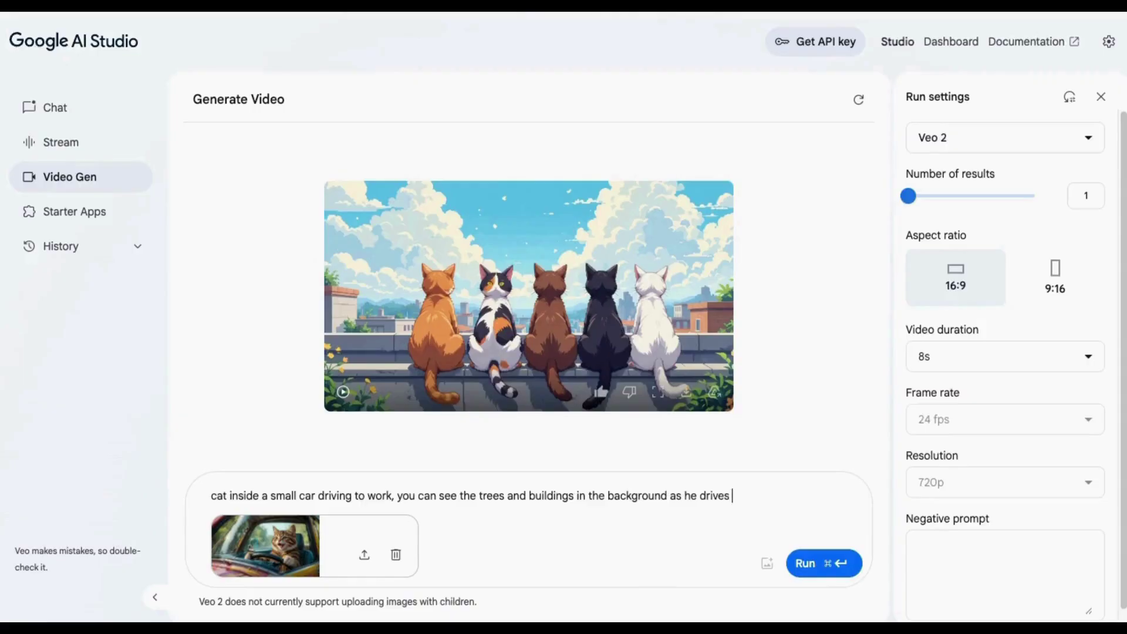
type("by them")
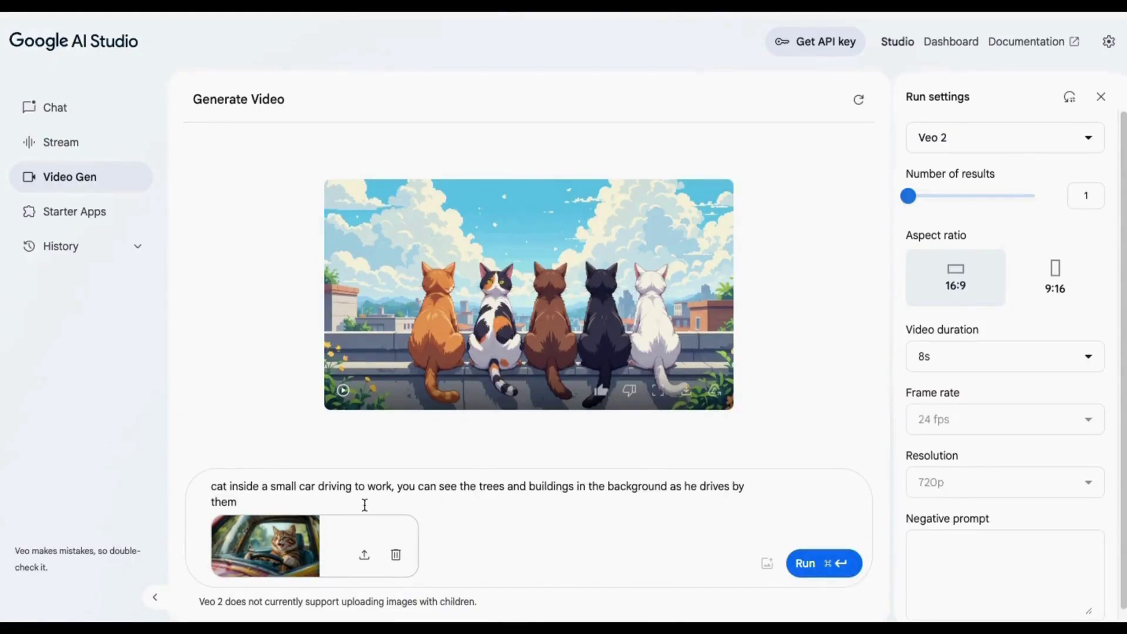
Generate the cat-driving video, then play and replay it in the large view.
left_click(811, 563)
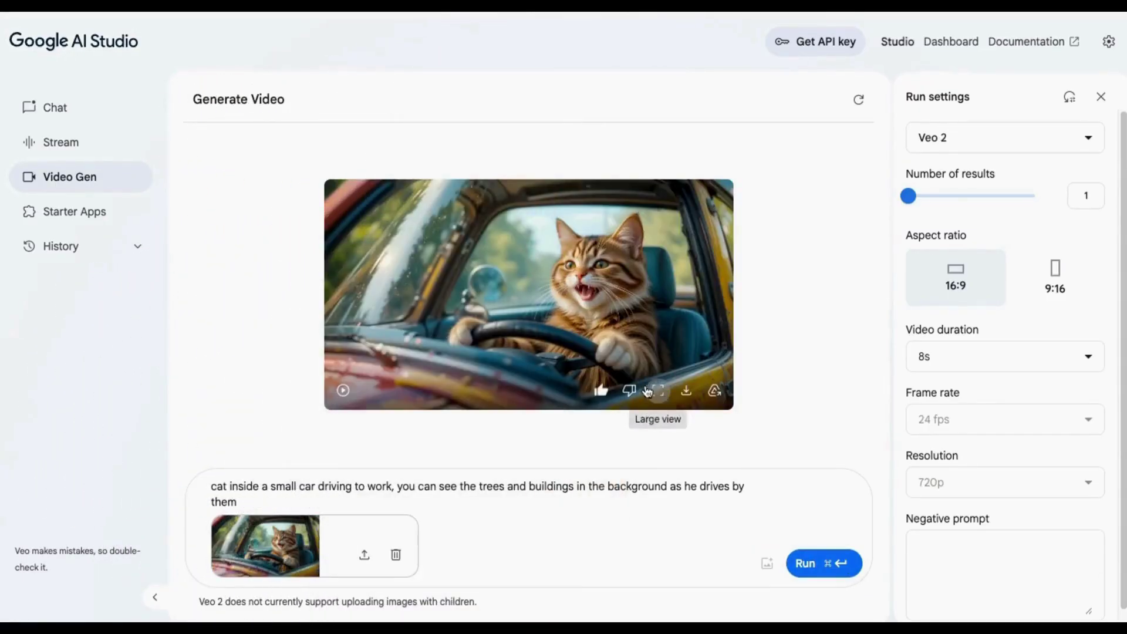
left_click(658, 390)
left_click(142, 514)
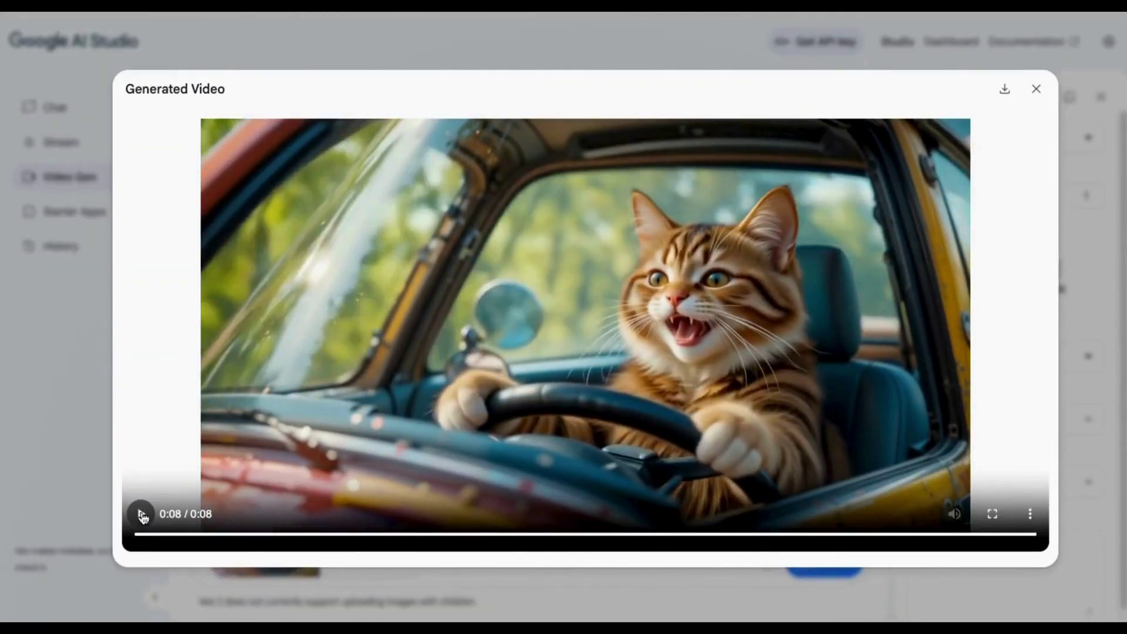
left_click(142, 513)
Download the cat-driving MP4, play it in QuickTime, then close QuickTime.
left_click(1004, 91)
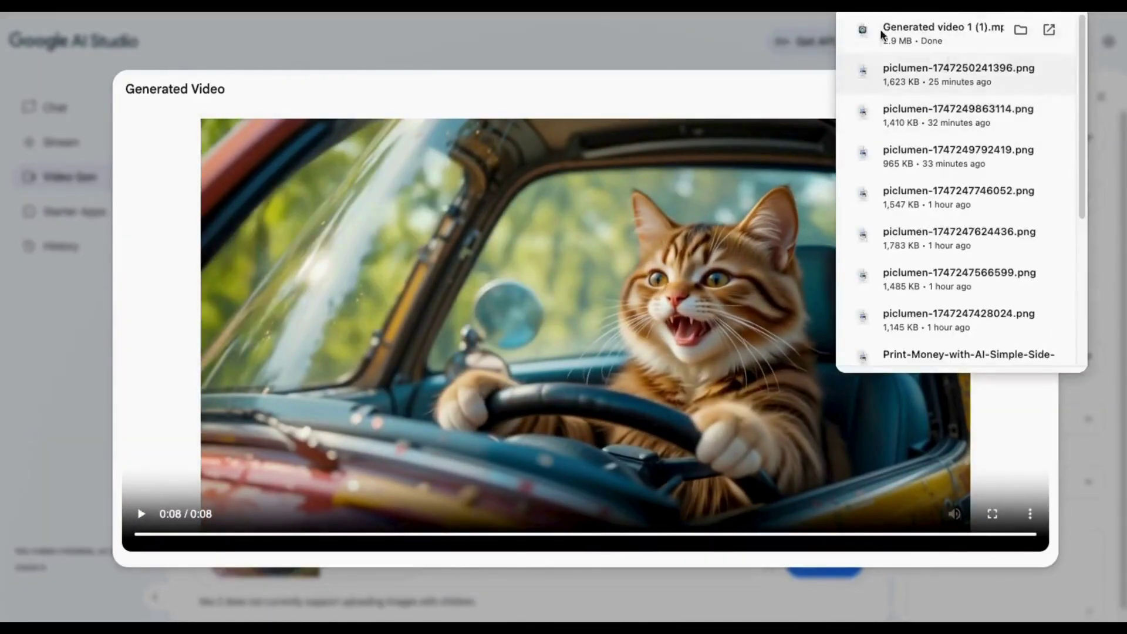
left_click(907, 30)
left_click_drag(382, 58, 418, 24)
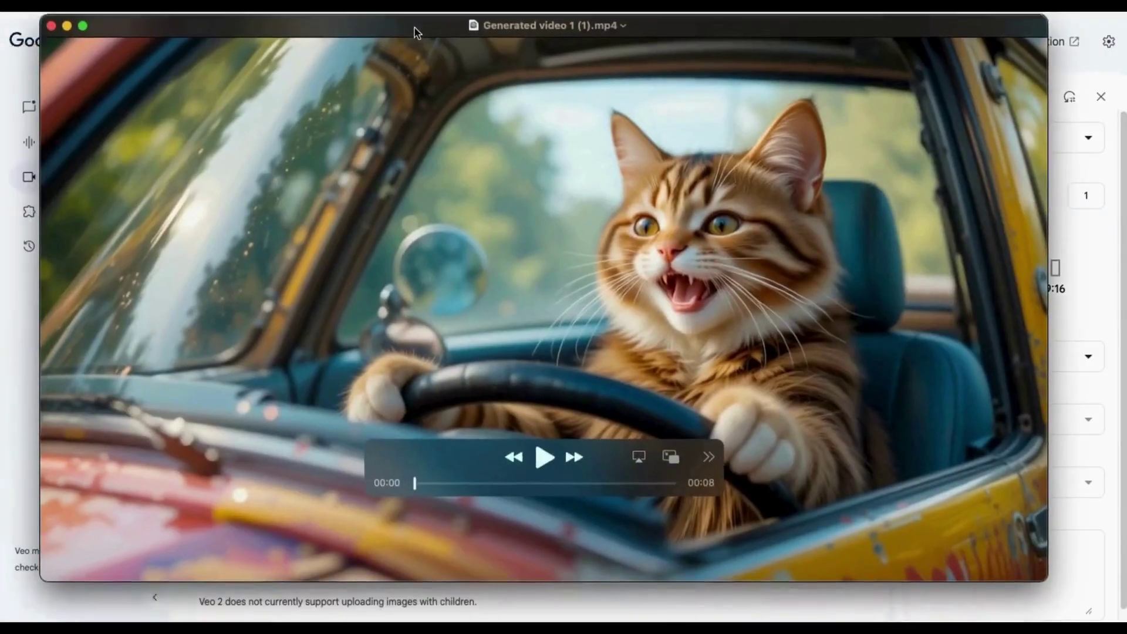
key("space")
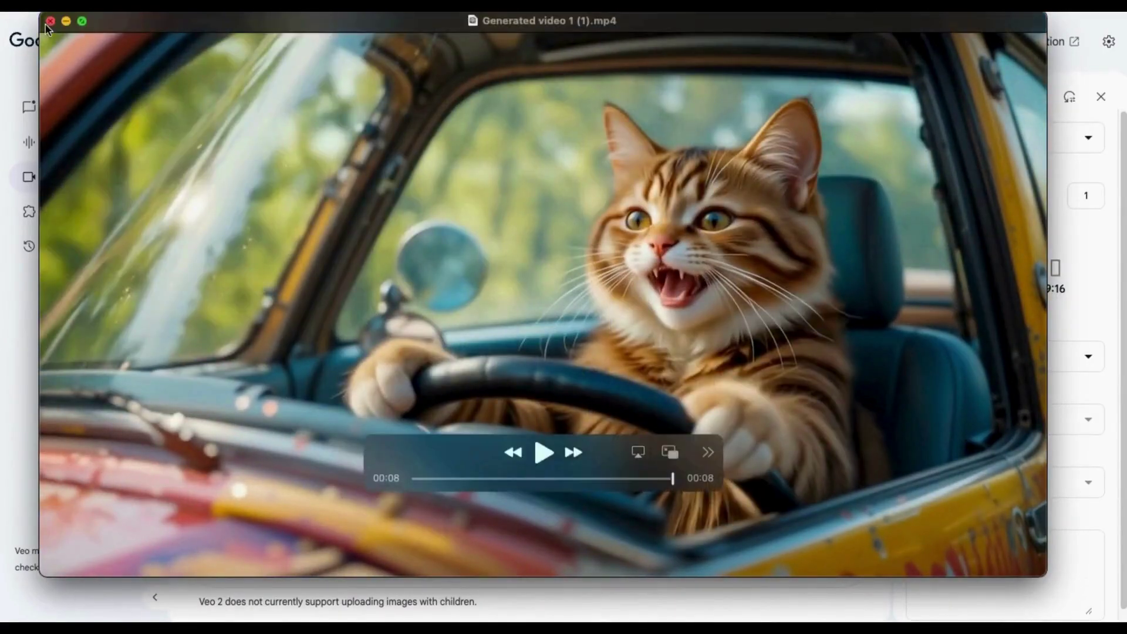
left_click(50, 20)
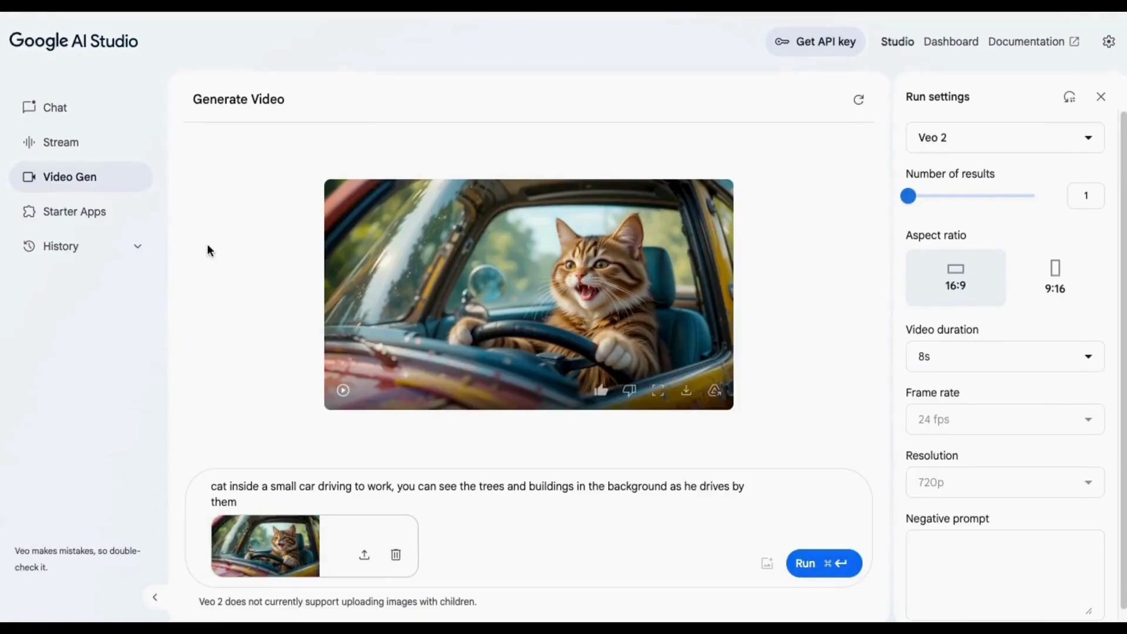
Swap in the robot image, replace the prompt with the robot waking and standing, and run it.
left_click(397, 556)
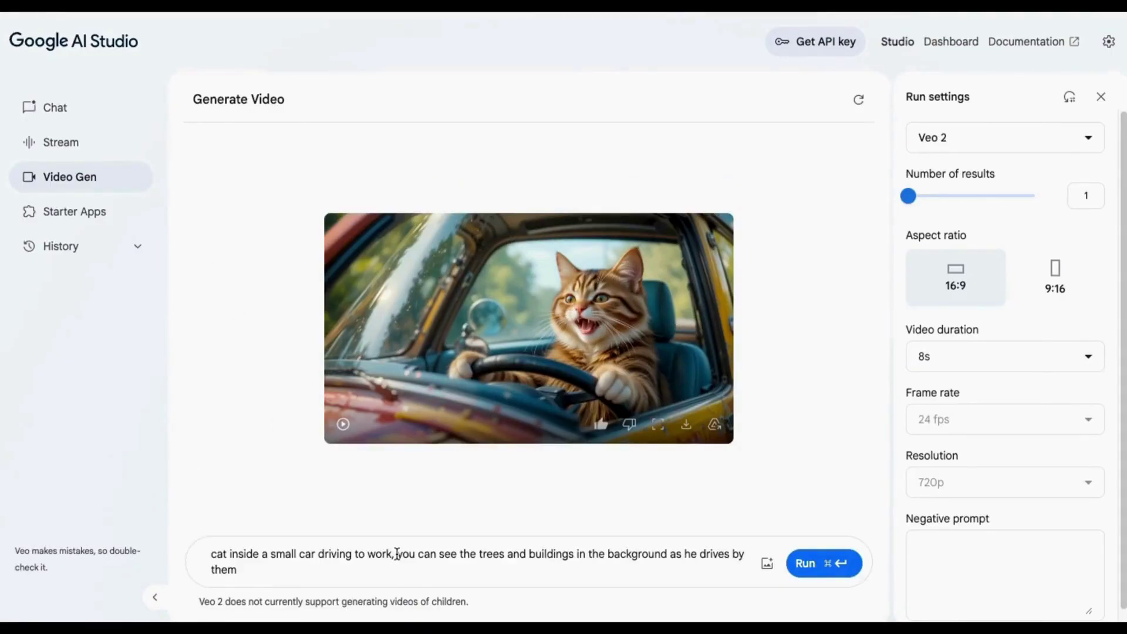
left_click(766, 563)
left_click(711, 448)
left_click(350, 303)
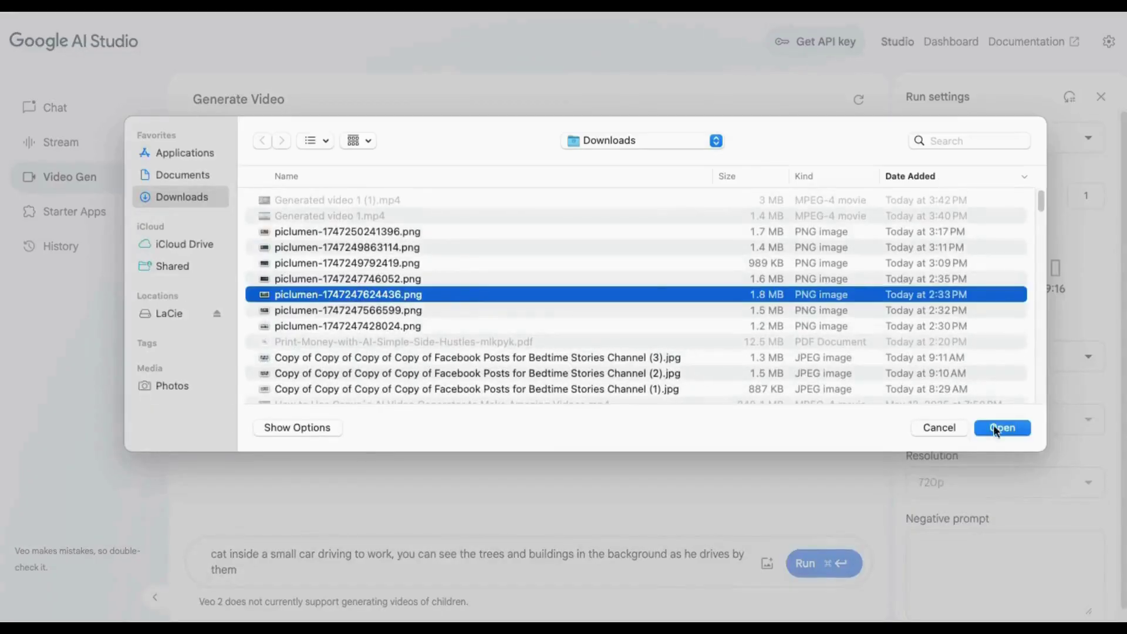
left_click(1004, 429)
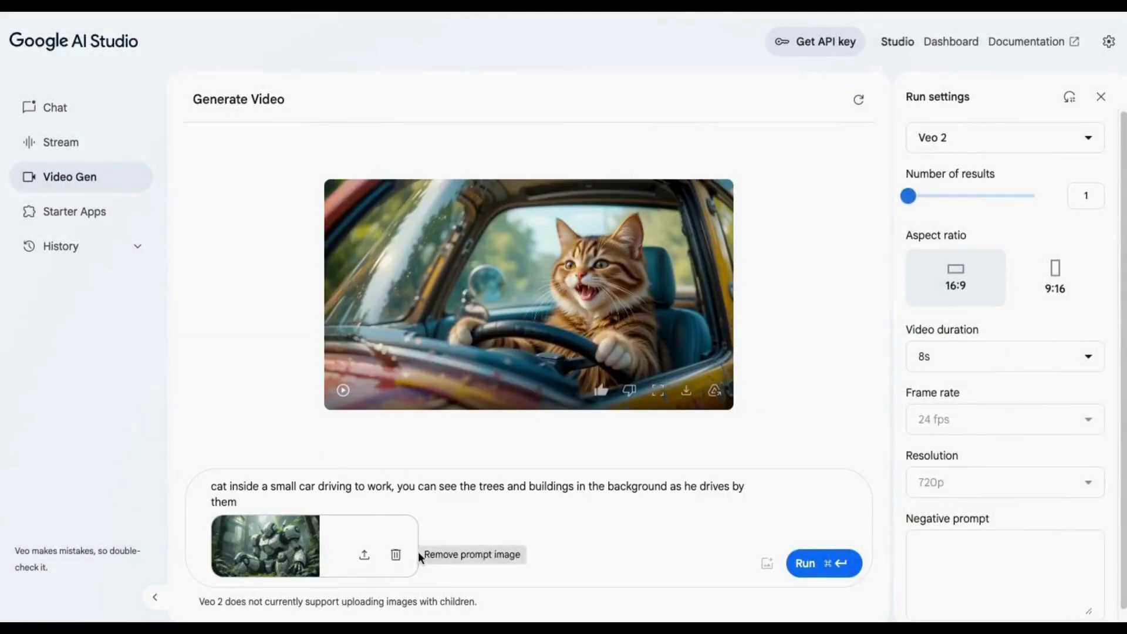
key("ctrl+a")
type("ro")
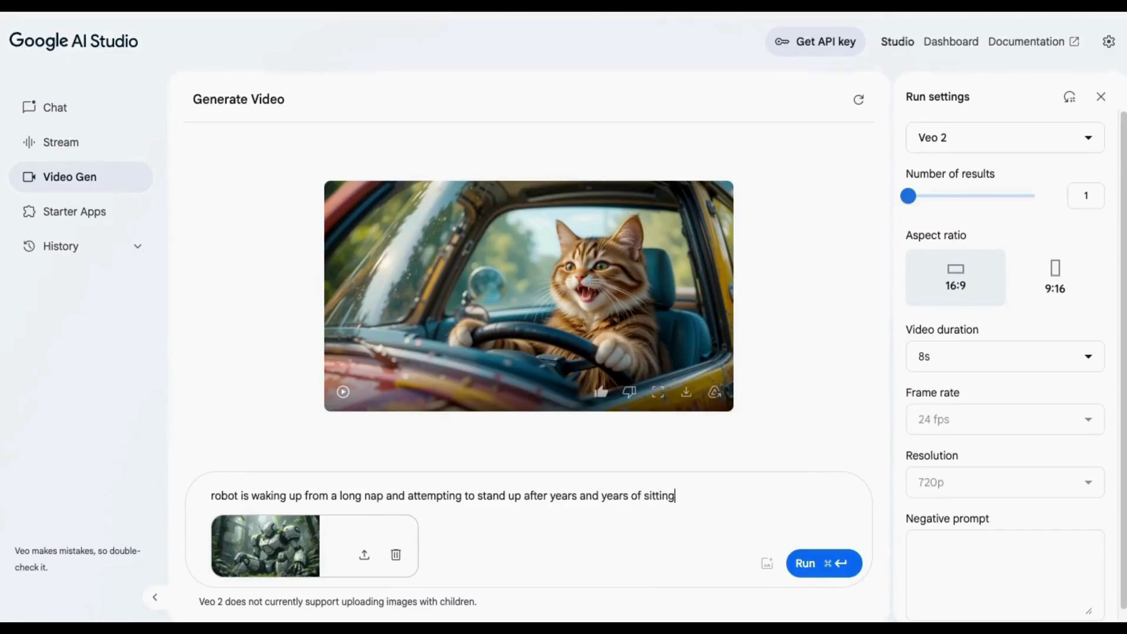
left_click(812, 567)
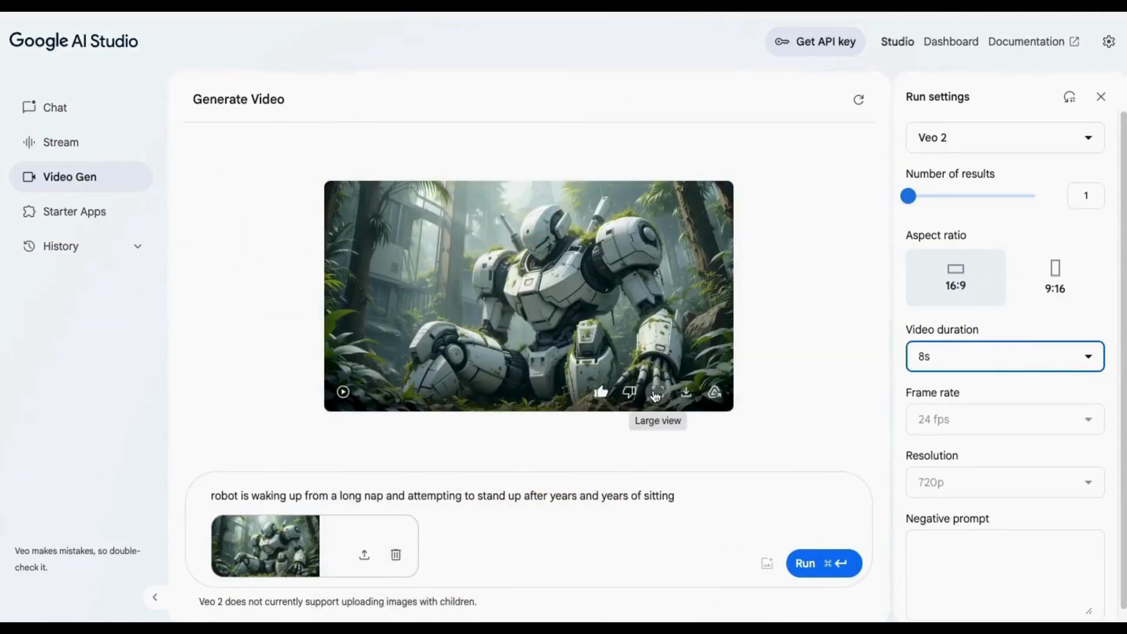
Play the robot video in large view, then download the MP4 and play it in QuickTime.
left_click(656, 393)
left_click(141, 514)
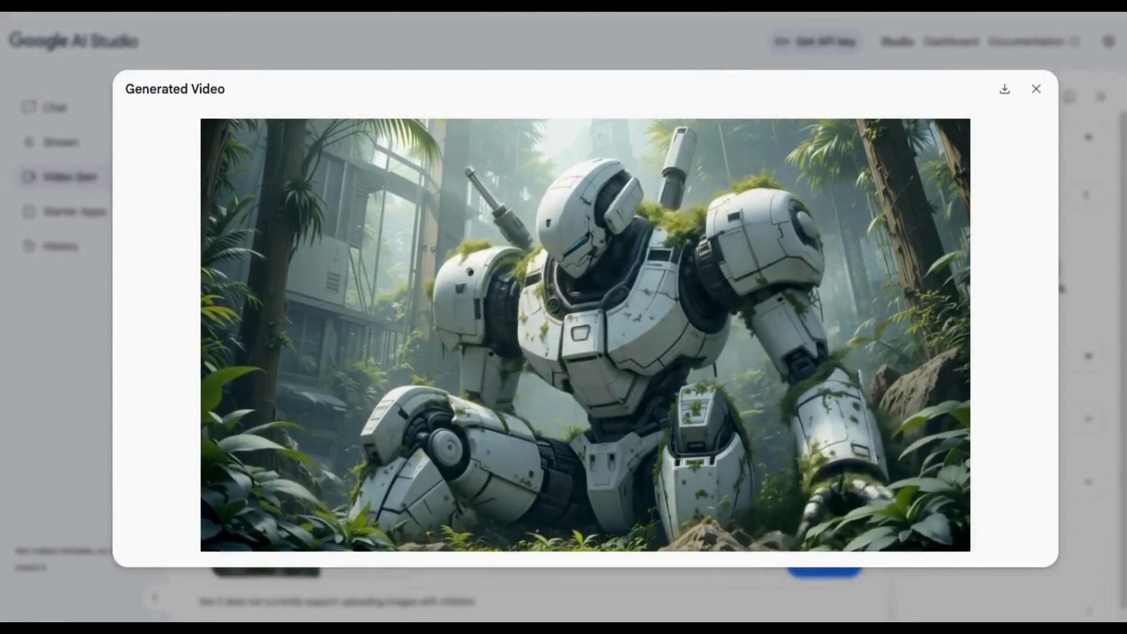
mouse_move(585, 334)
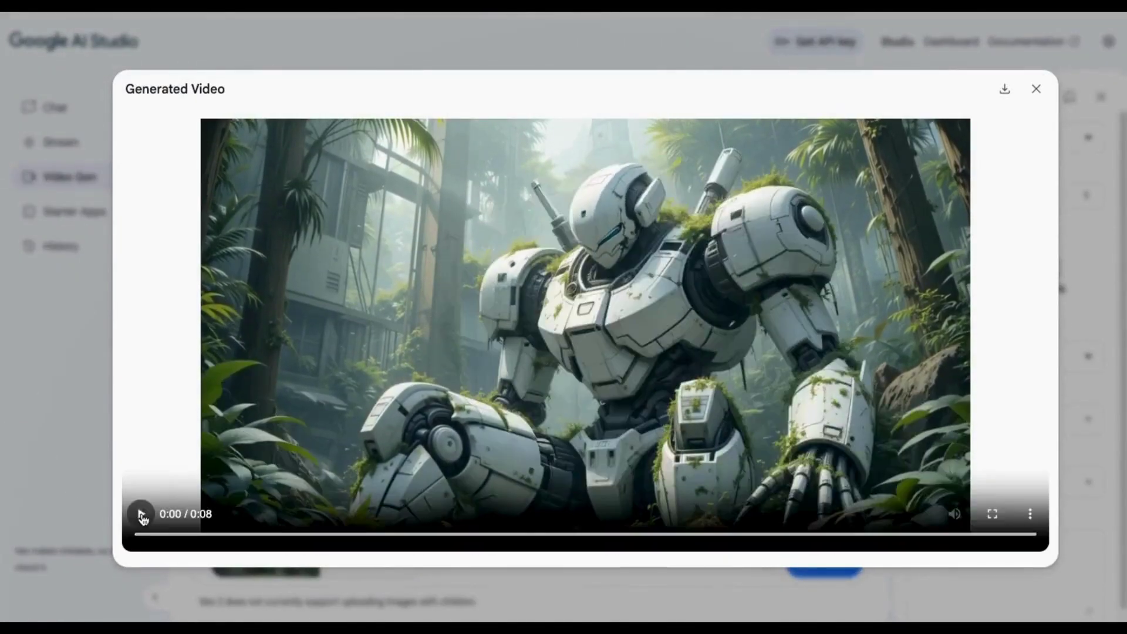
left_click(1004, 88)
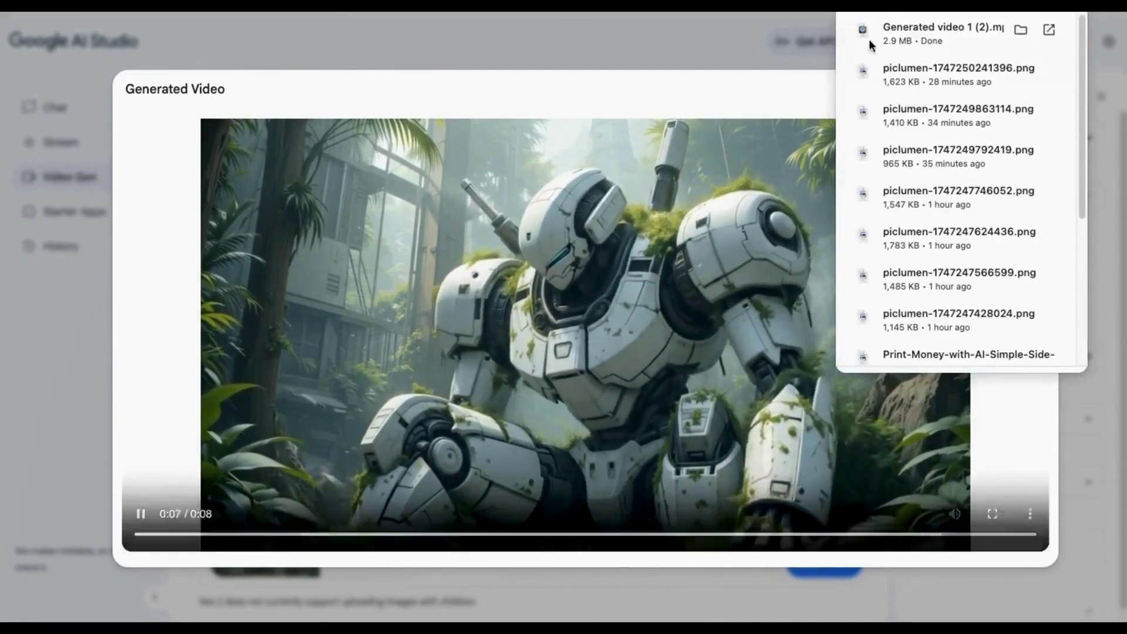
left_click(869, 39)
left_click(508, 486)
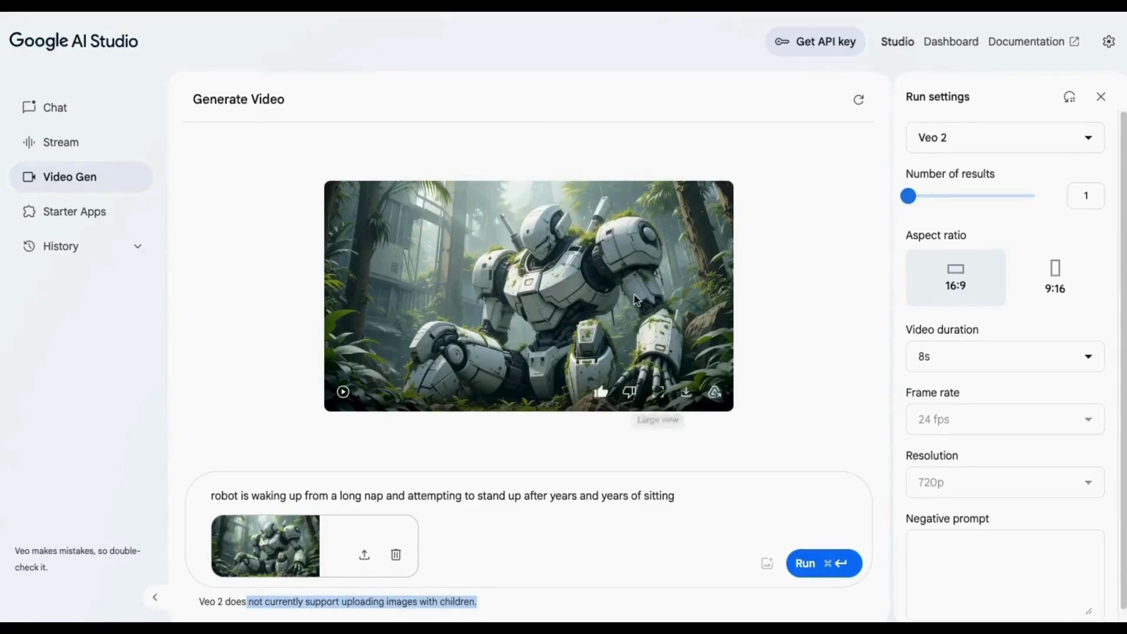
Swap in the violinist image and run the prompt 'lady playing the violin'.
left_click(398, 552)
left_click(766, 563)
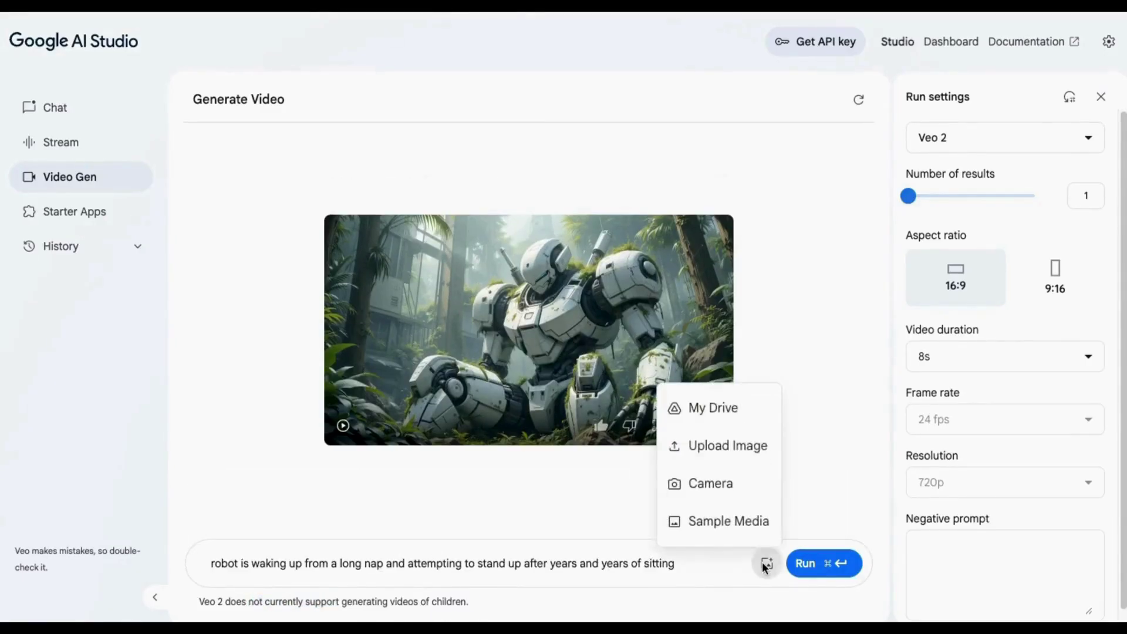
left_click(715, 452)
left_click(339, 253)
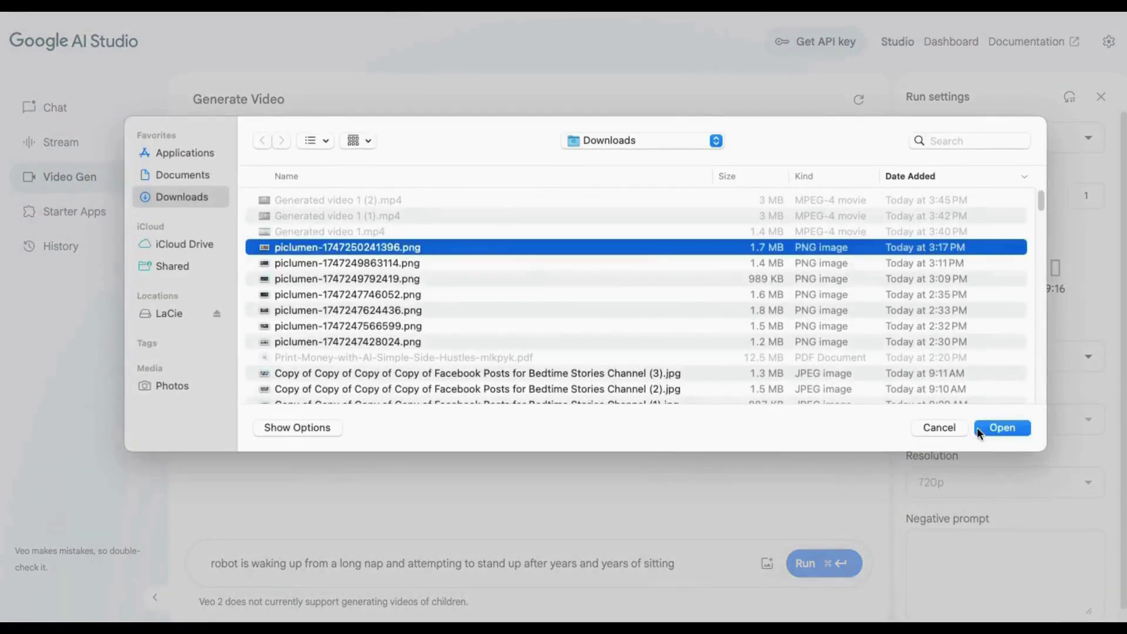
left_click(1004, 427)
type("lady playing the violin")
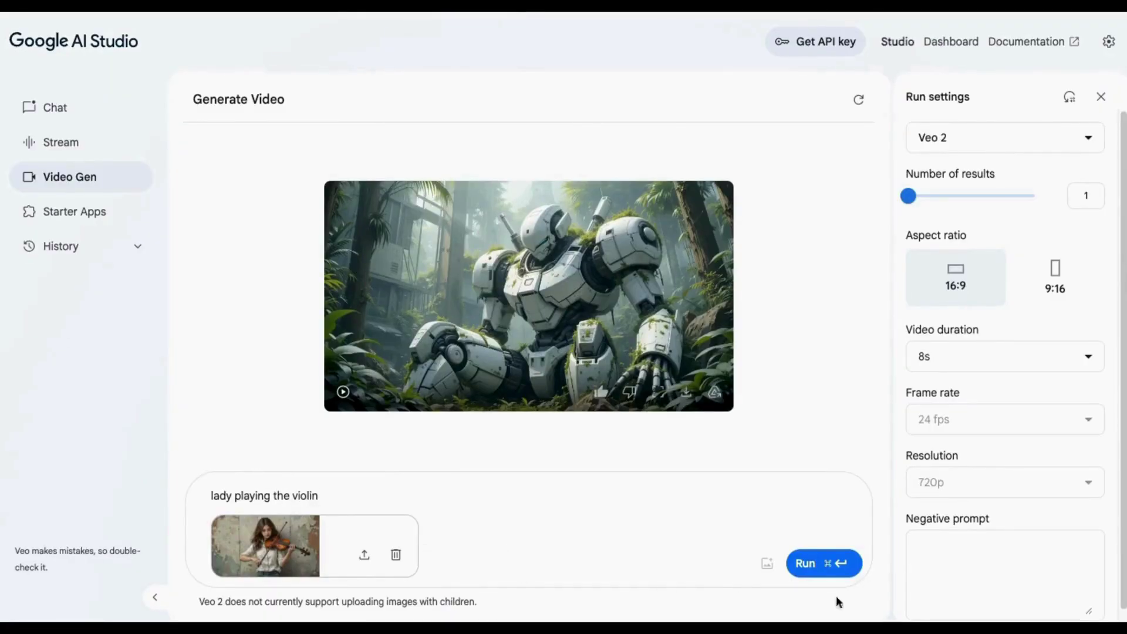
left_click(810, 563)
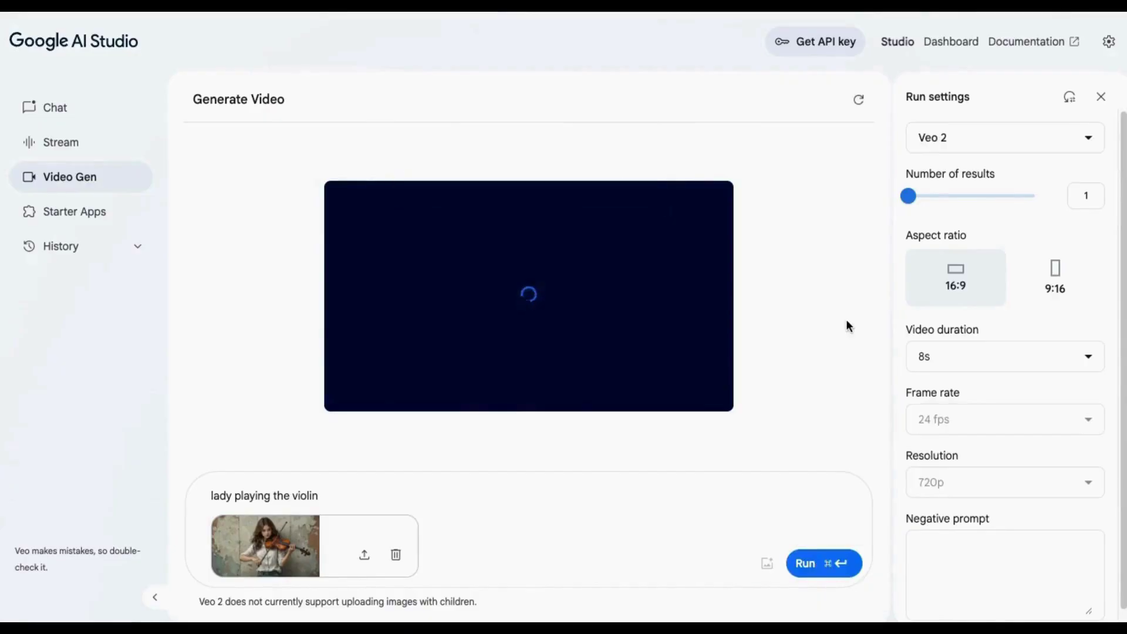
Play the finished violinist video in the large view, then close that view.
left_click(687, 392)
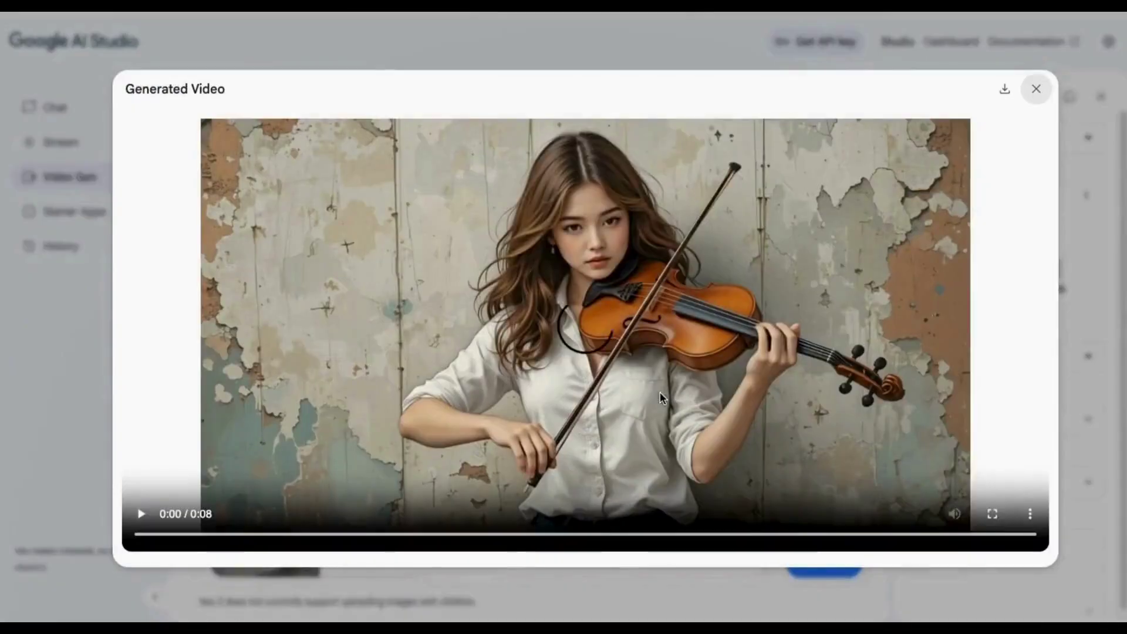
left_click(141, 514)
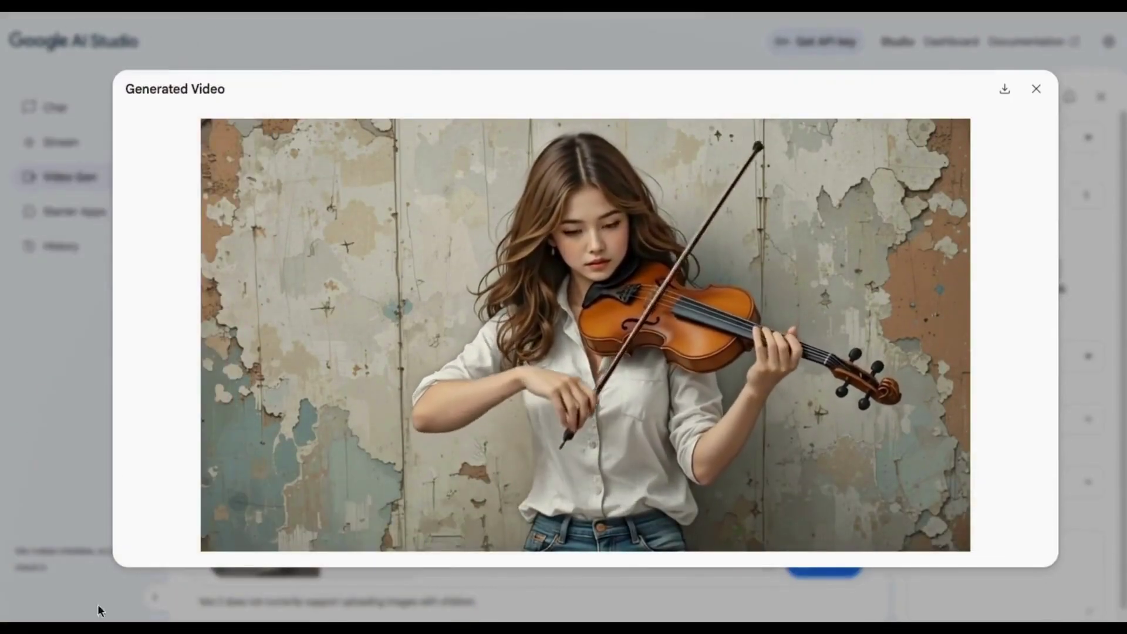
left_click(1037, 92)
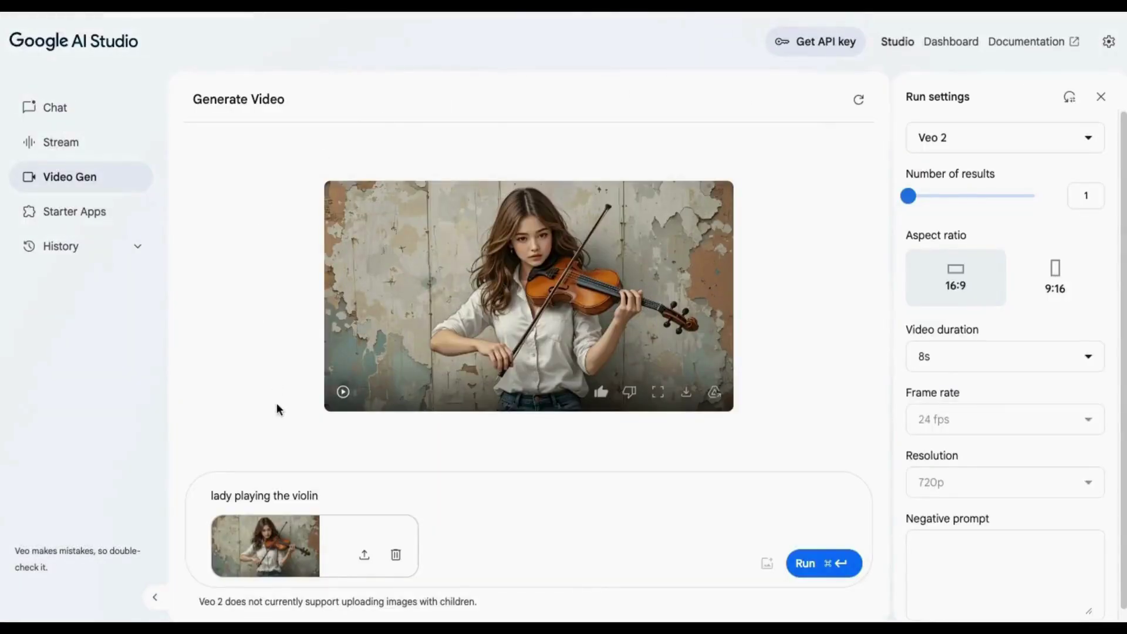